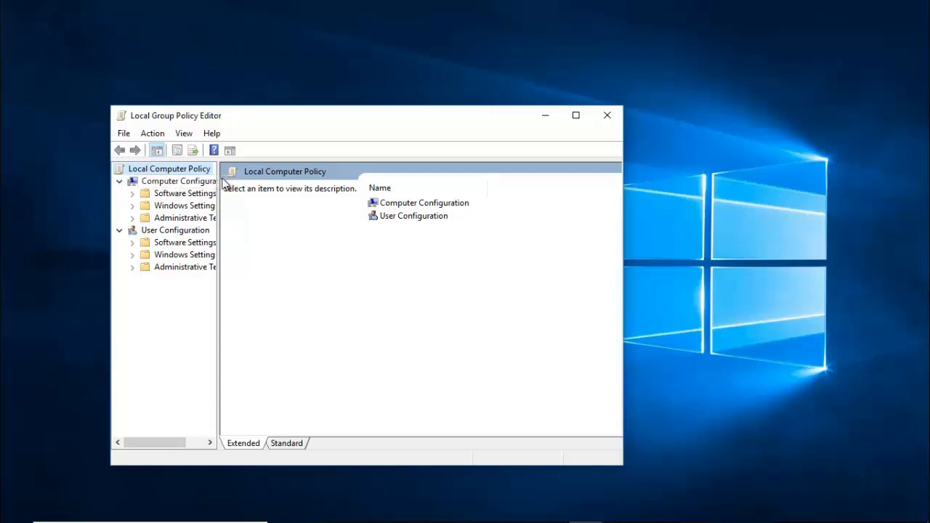
Widen the tree pane and drill into Administrative Templates > System > Internet Communication Management > Internet Communication settings.
drag(218, 179, 276, 192)
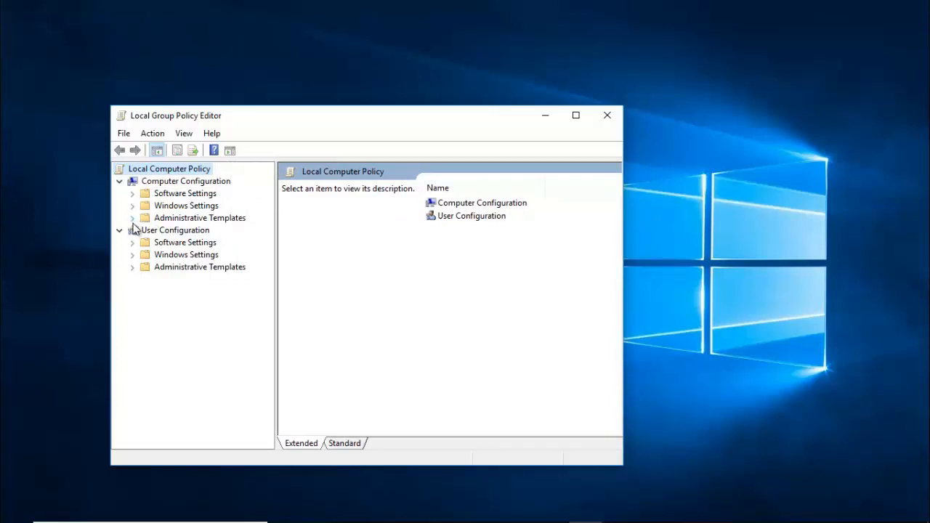
click(133, 219)
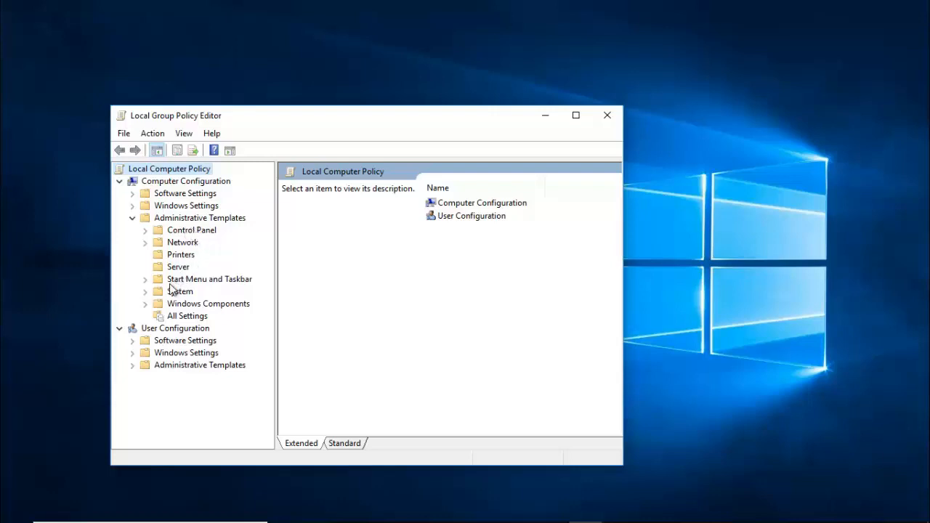
click(145, 291)
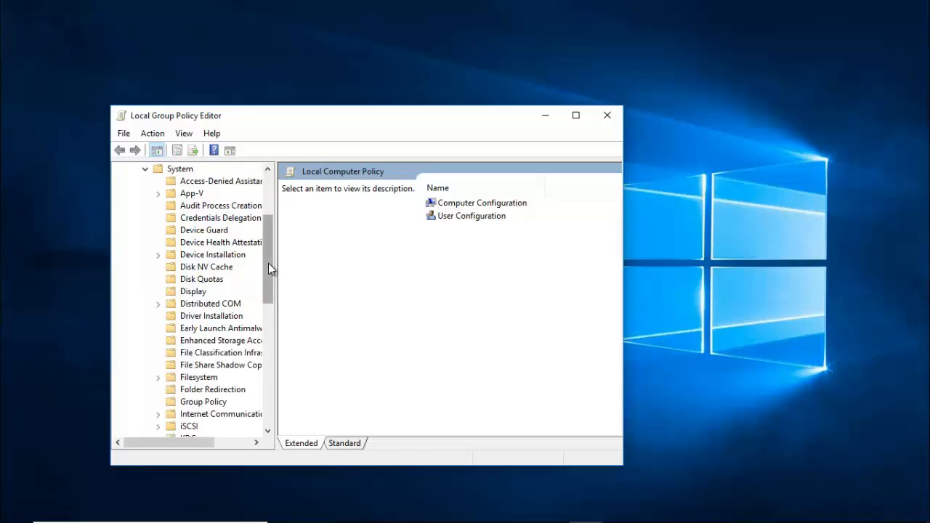
drag(268, 264, 274, 306)
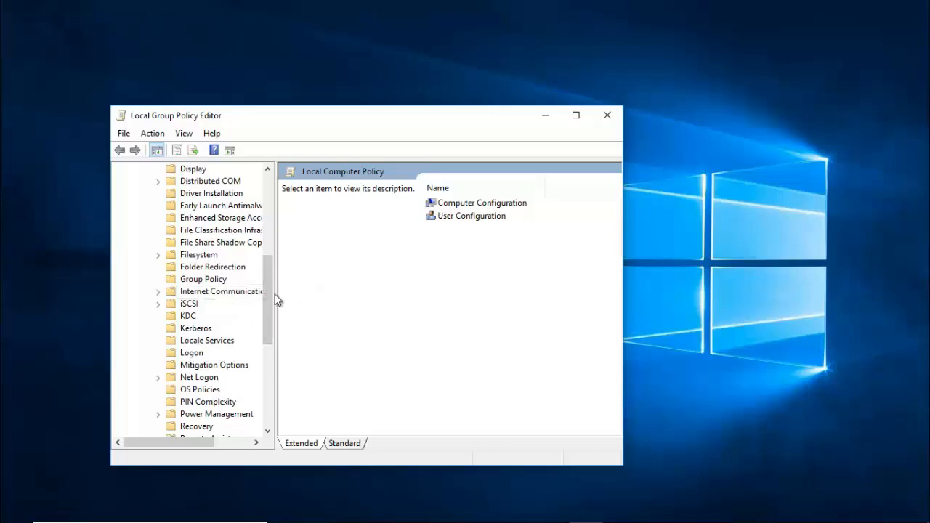
drag(277, 293, 323, 294)
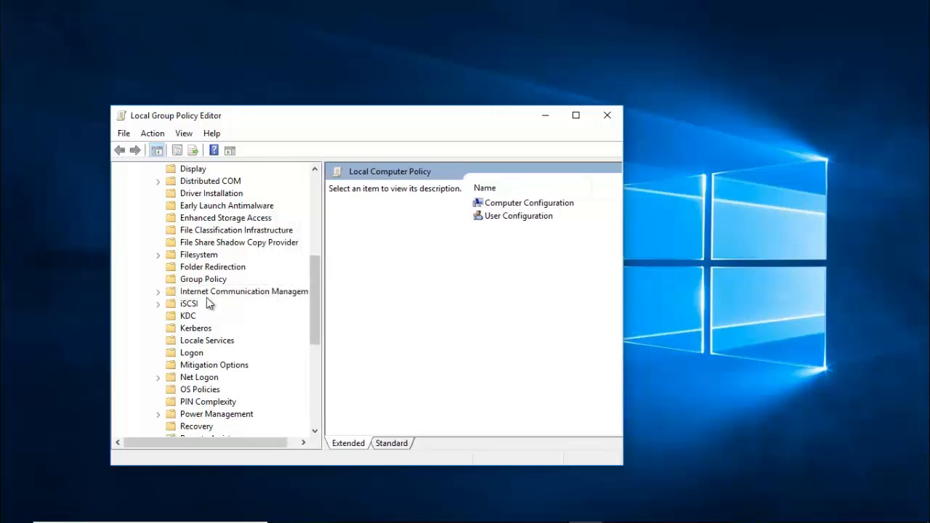
click(157, 292)
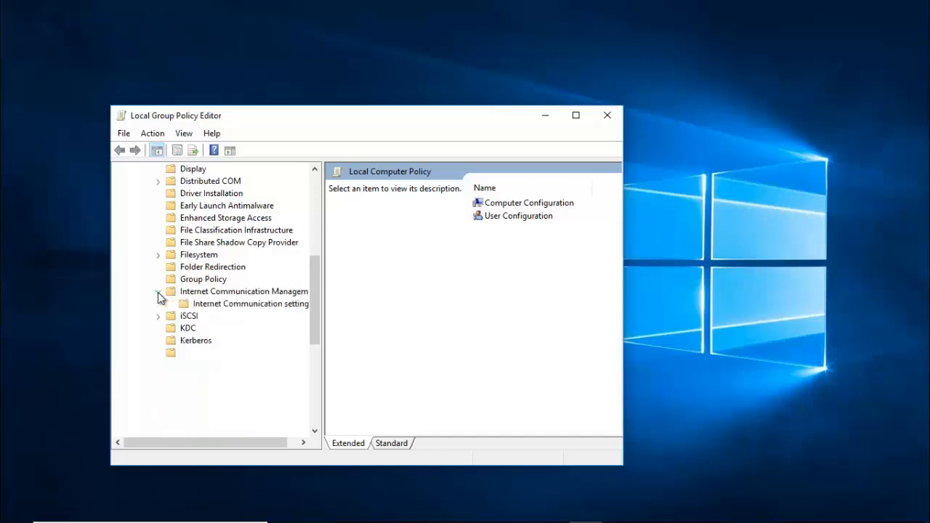
click(251, 305)
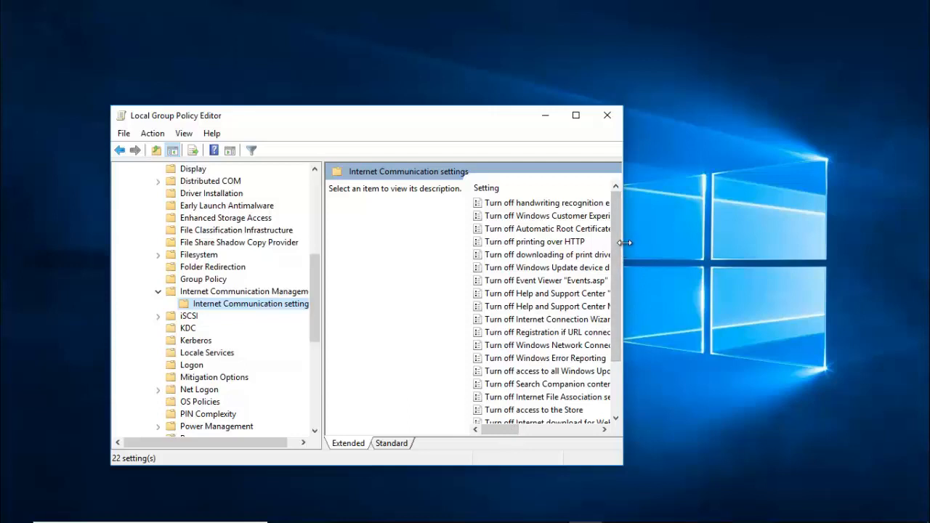
Widen the window and select the Windows Messenger Customer Experience Improvement Program policy to read its description.
drag(623, 245, 780, 252)
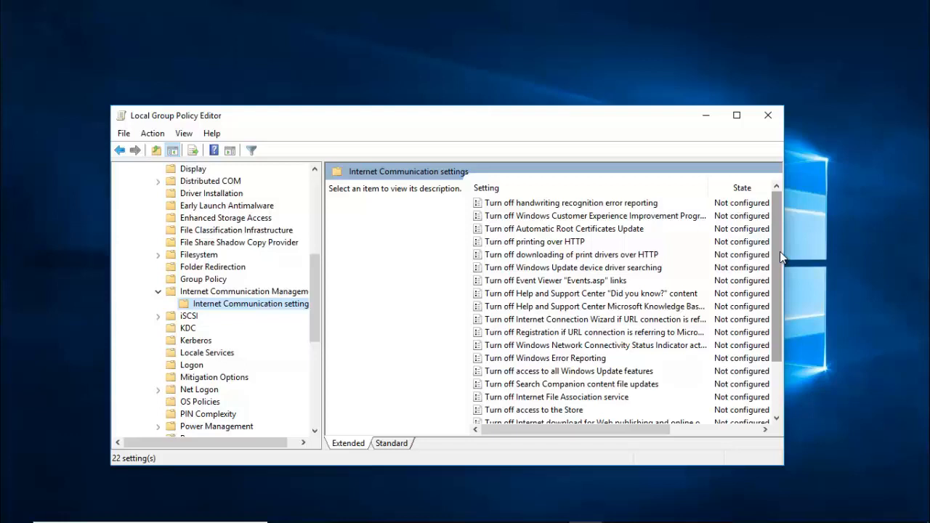
drag(778, 257, 783, 363)
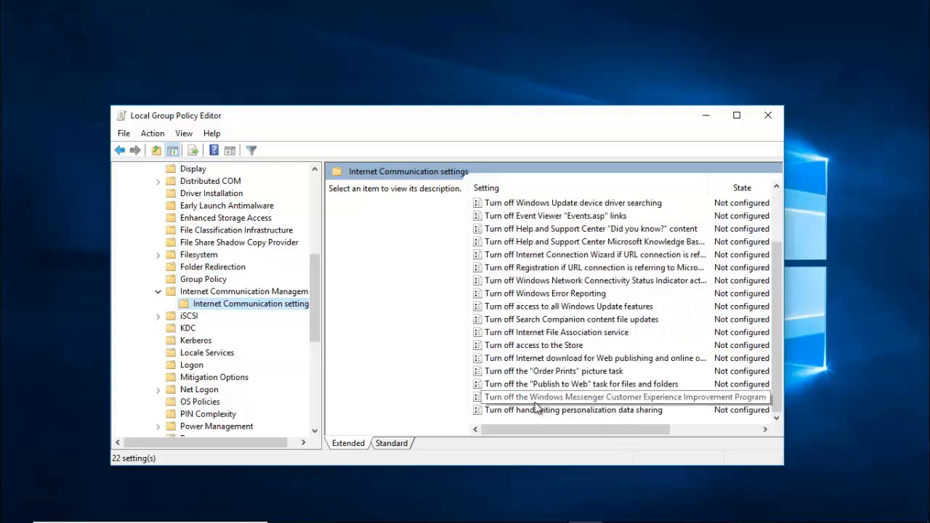
click(581, 399)
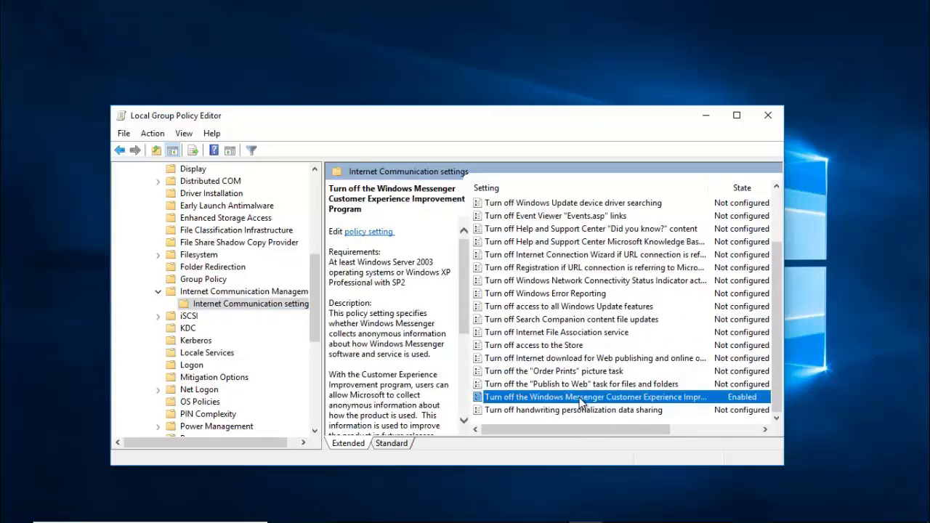
Set 'Turn off the Windows Messenger Customer Experience Improvement Program' to Disabled and apply it.
double_click(581, 401)
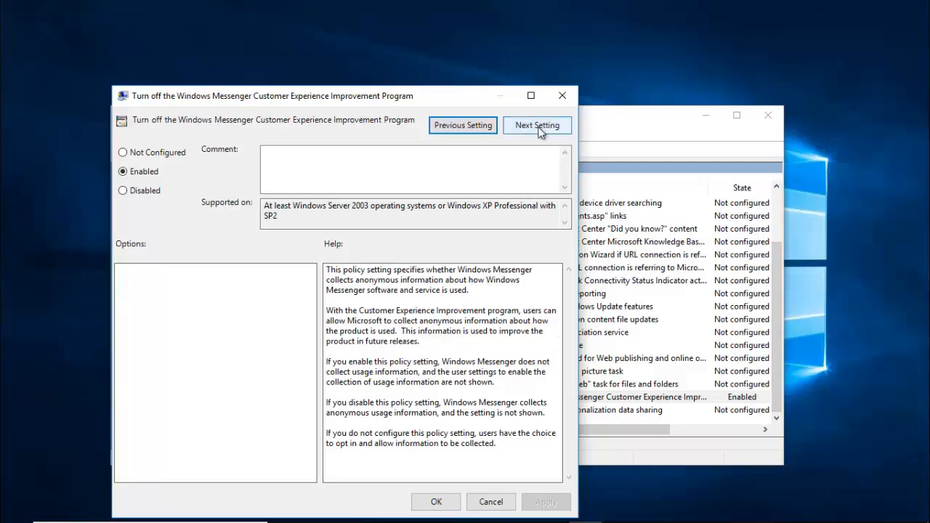
click(563, 95)
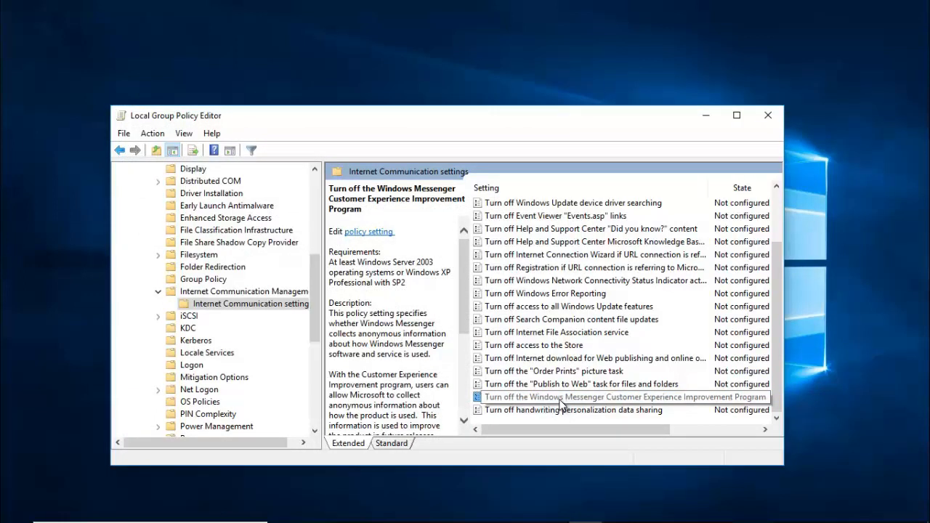
double_click(560, 400)
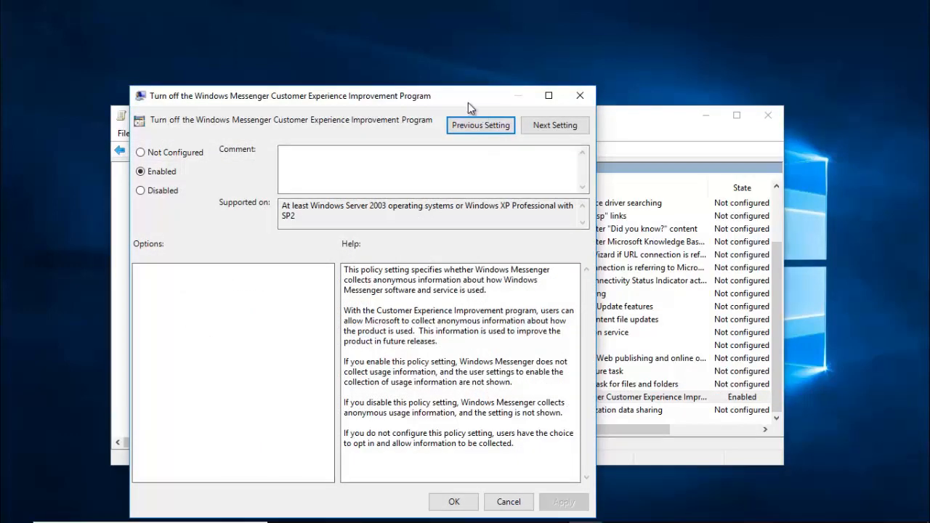
drag(468, 91, 509, 85)
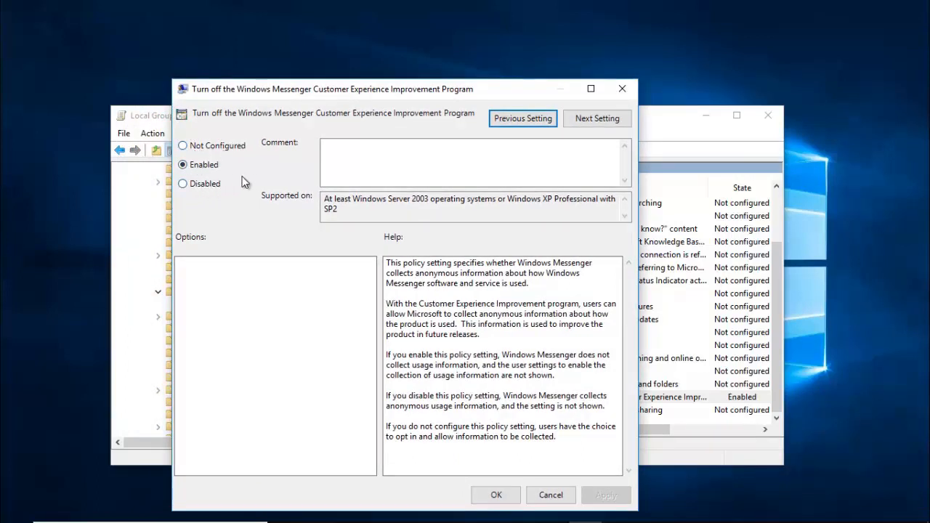
click(184, 184)
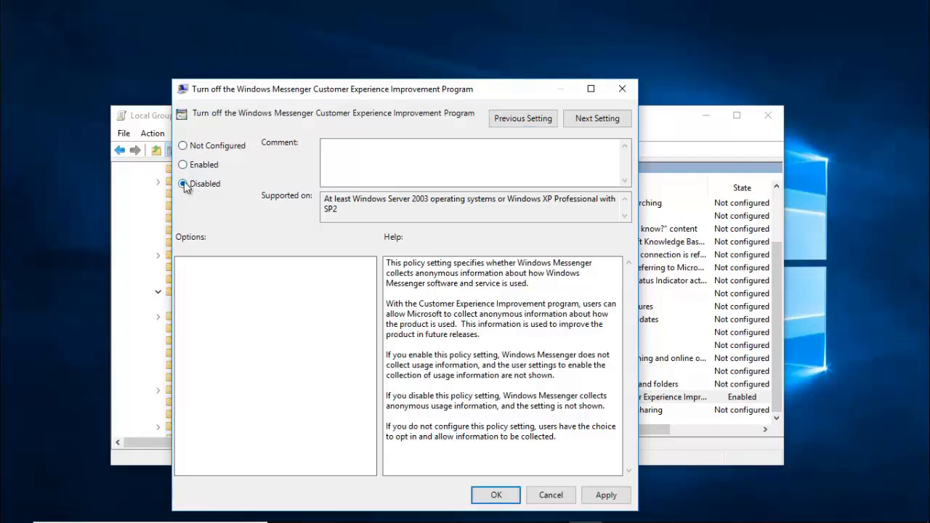
click(182, 146)
click(183, 184)
click(606, 495)
Confirm the Disabled policy with OK, then close the Local Group Policy Editor.
click(496, 495)
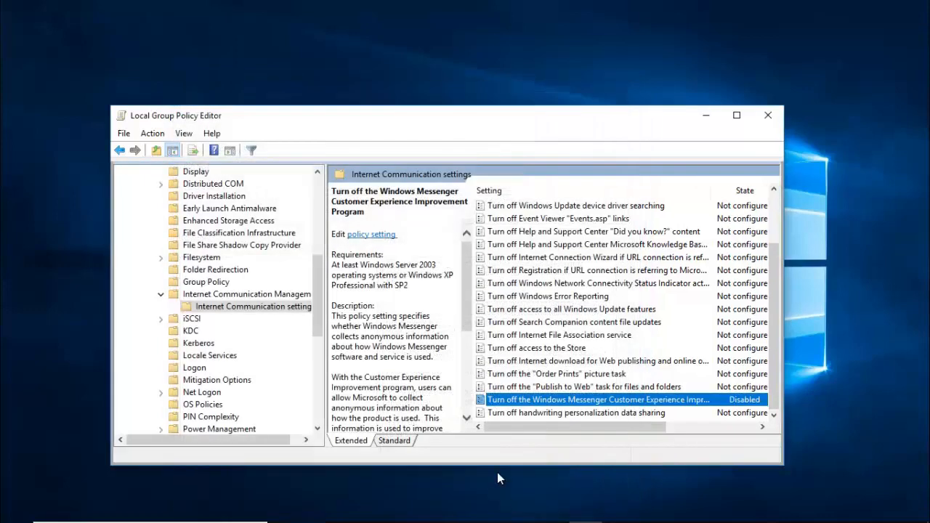
drag(626, 425, 667, 426)
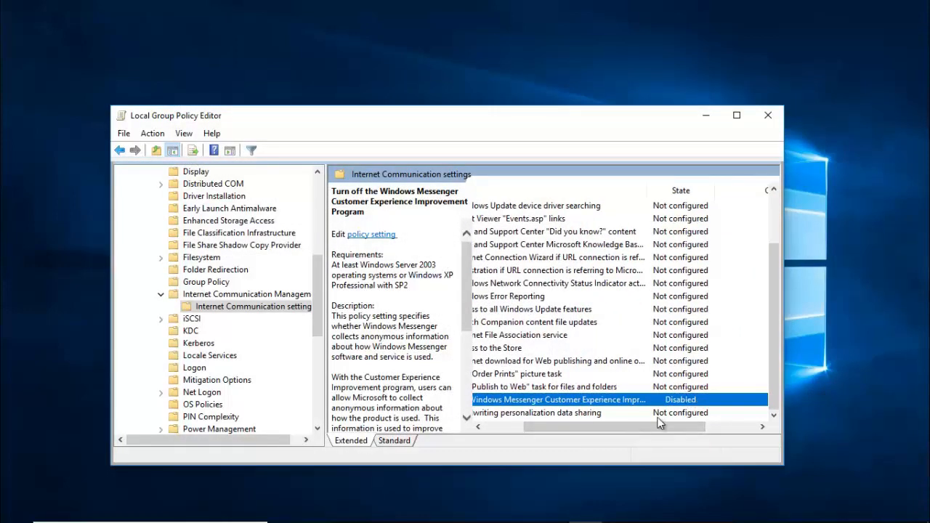
drag(605, 431, 529, 430)
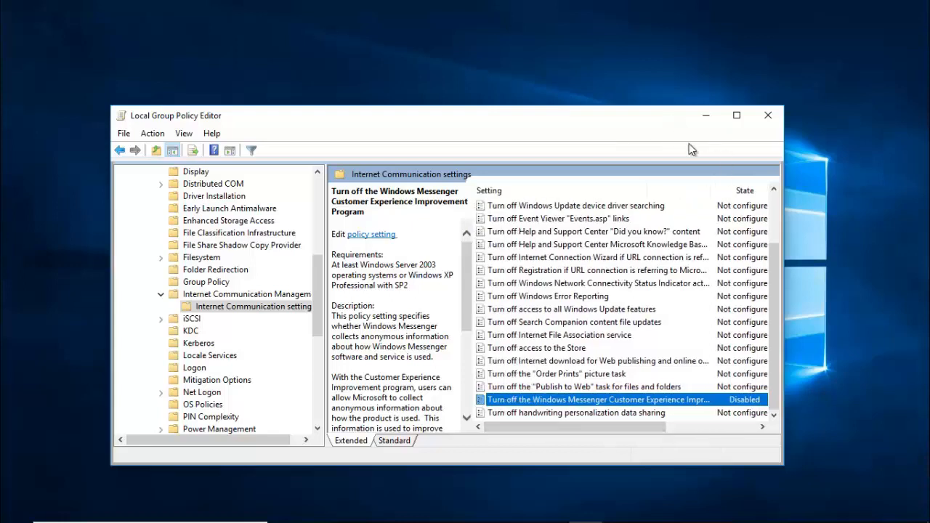
drag(775, 273, 770, 182)
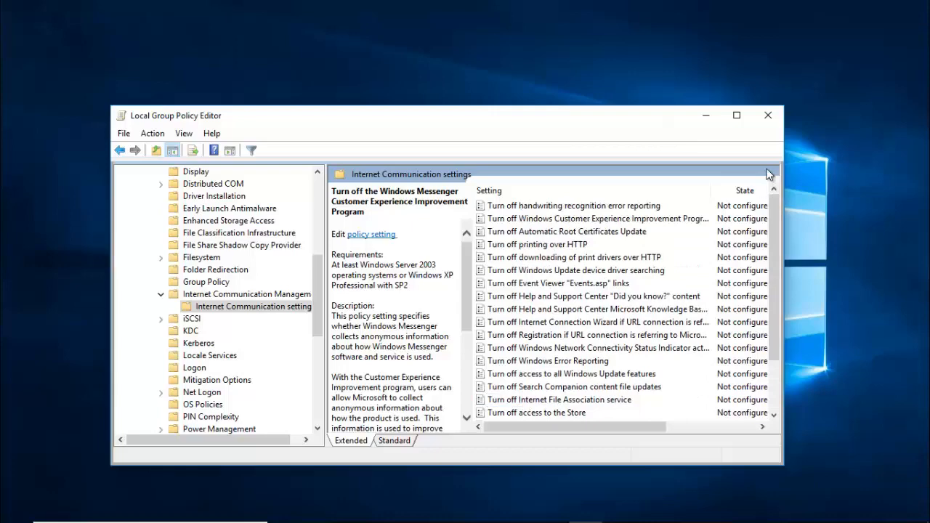
click(771, 116)
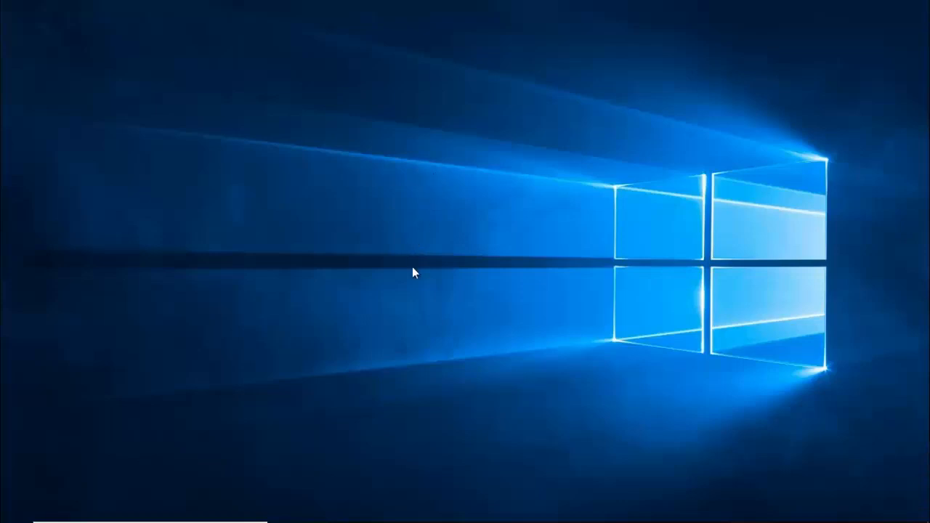
Search the Start menu for REGEDIT and run Registry Editor as administrator.
key(super)
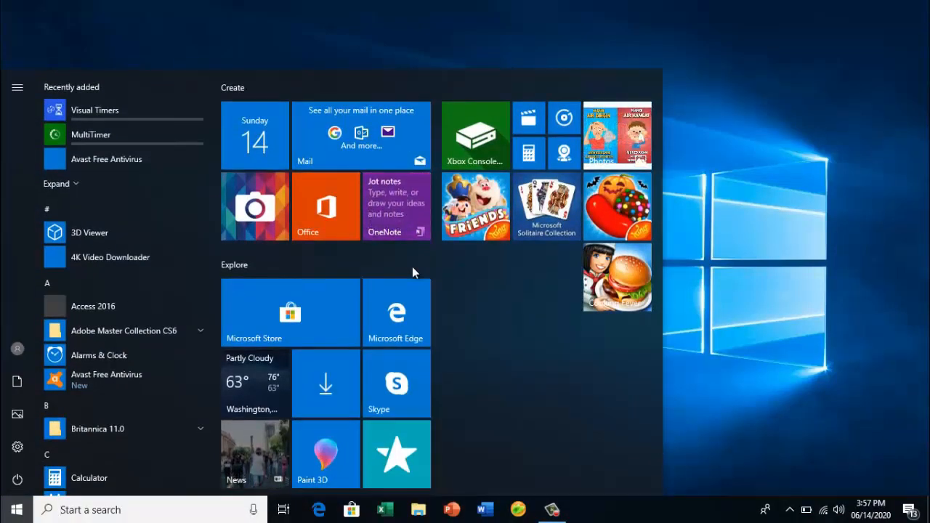
text(REGED)
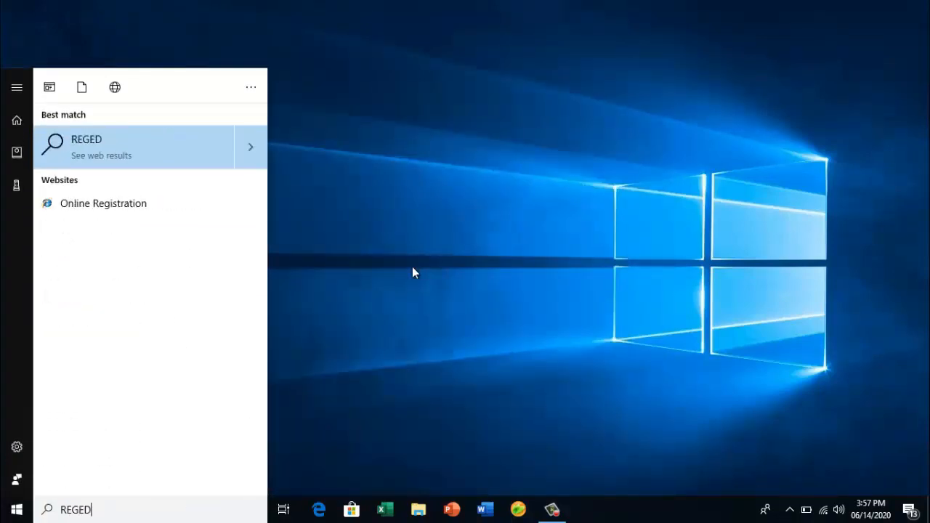
text(IT)
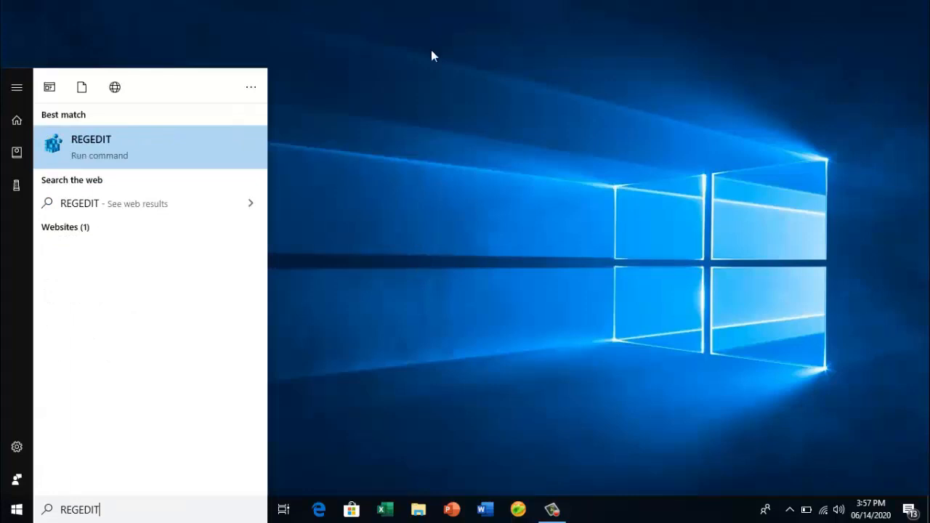
right_click(204, 146)
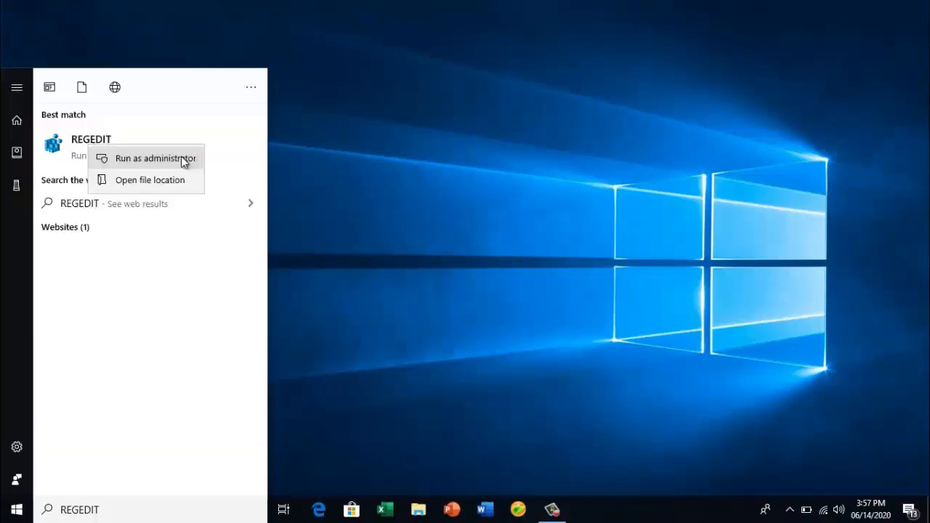
click(183, 159)
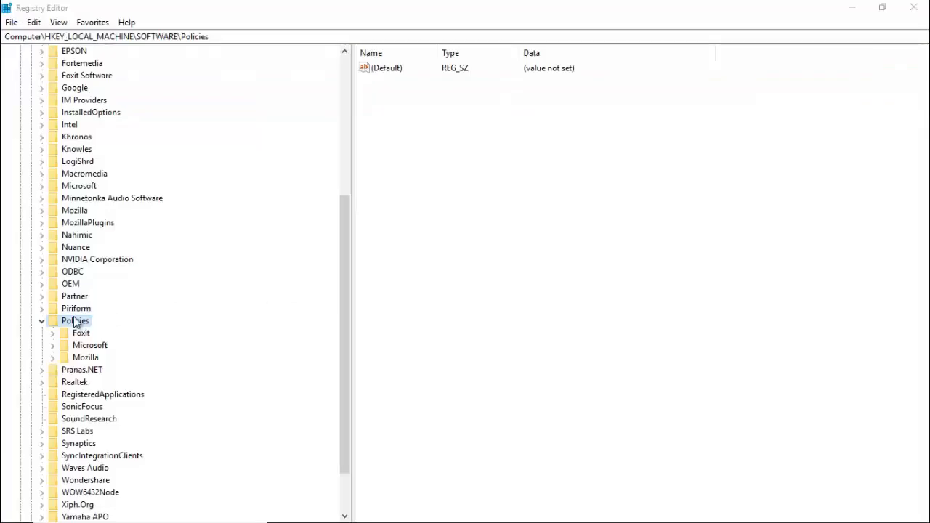
Collapse the Policies, SOFTWARE and HKEY_LOCAL_MACHINE keys to reset the registry tree.
click(40, 322)
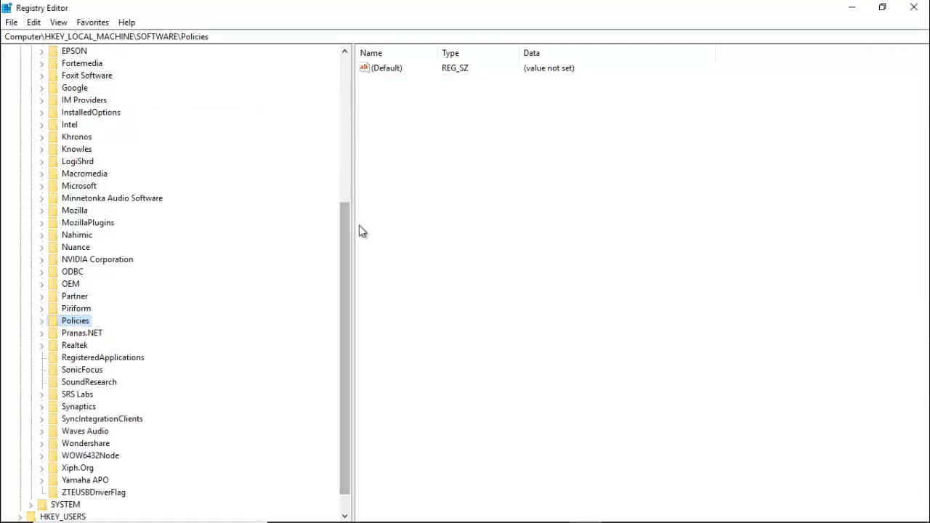
drag(345, 222, 344, 111)
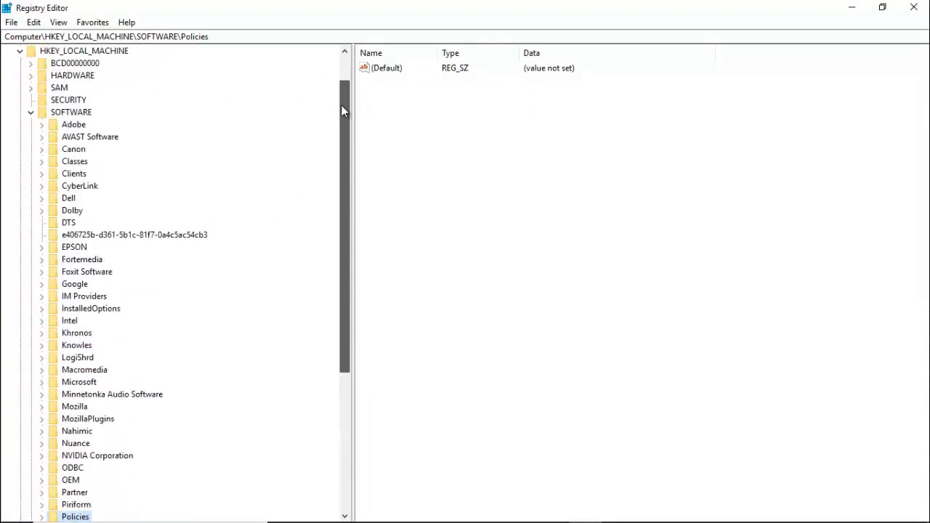
click(31, 112)
click(19, 89)
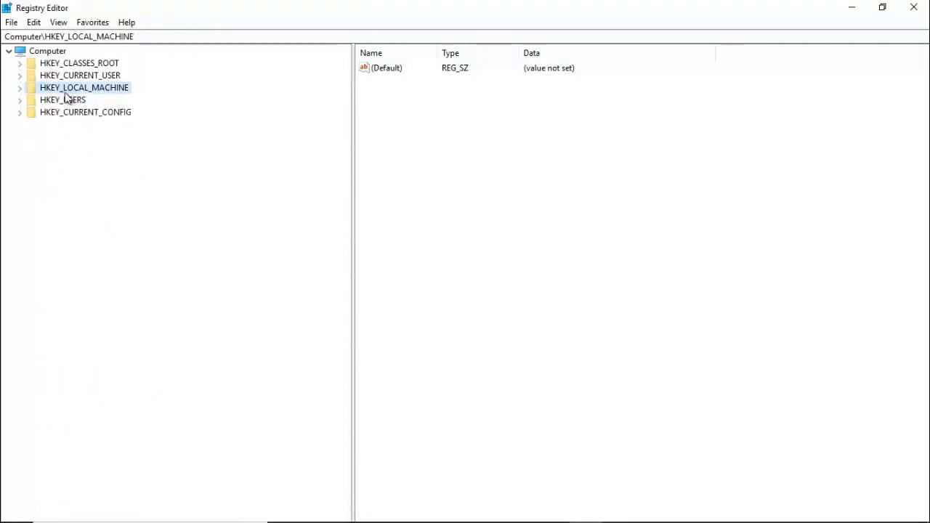
Expand HKEY_LOCAL_MACHINE > SOFTWARE > Microsoft > SQMClient > Windows in the key tree.
click(20, 88)
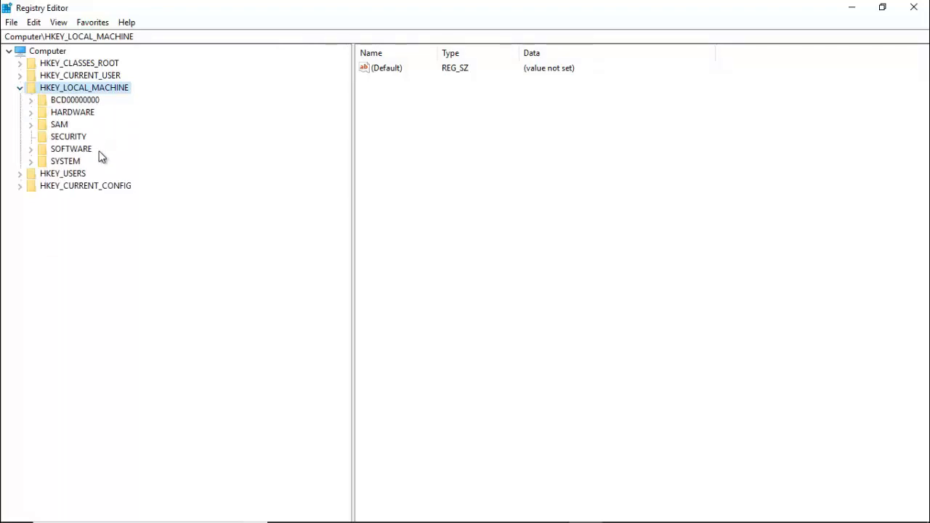
click(31, 149)
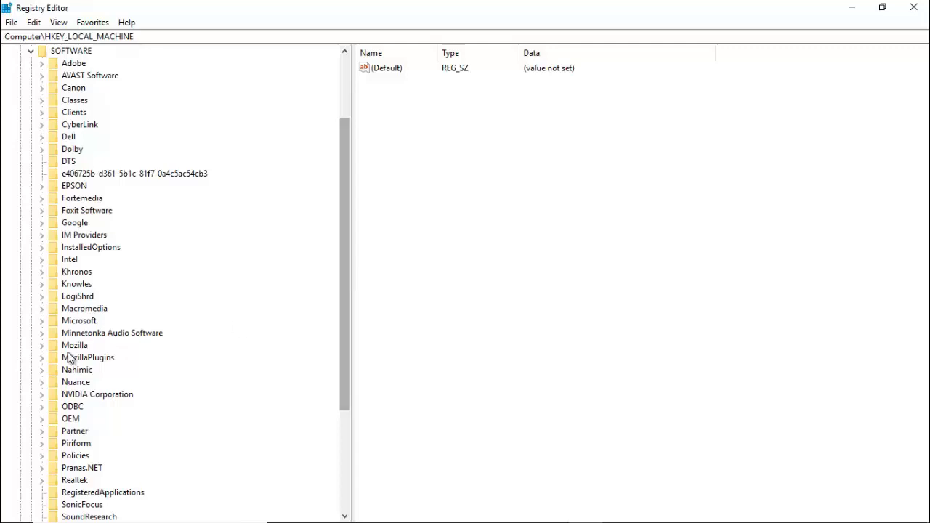
click(43, 321)
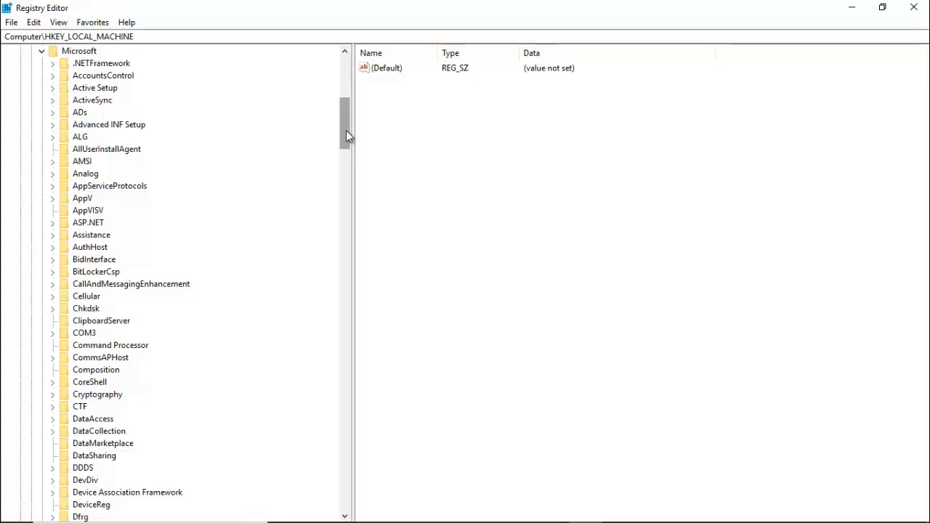
drag(346, 132, 367, 377)
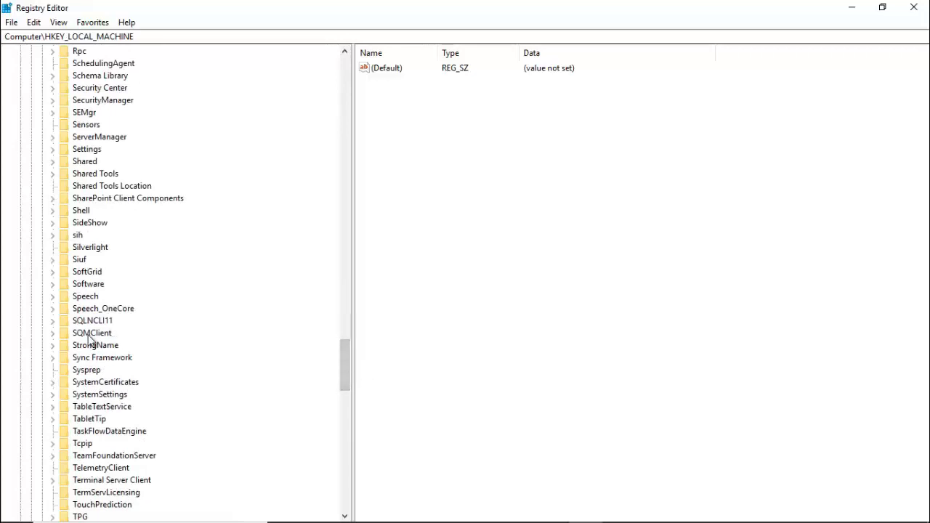
click(53, 334)
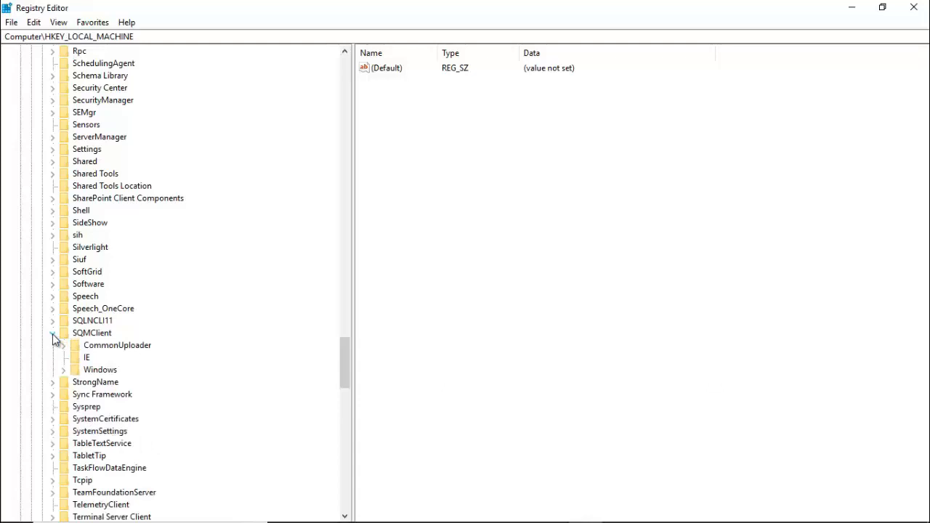
click(63, 371)
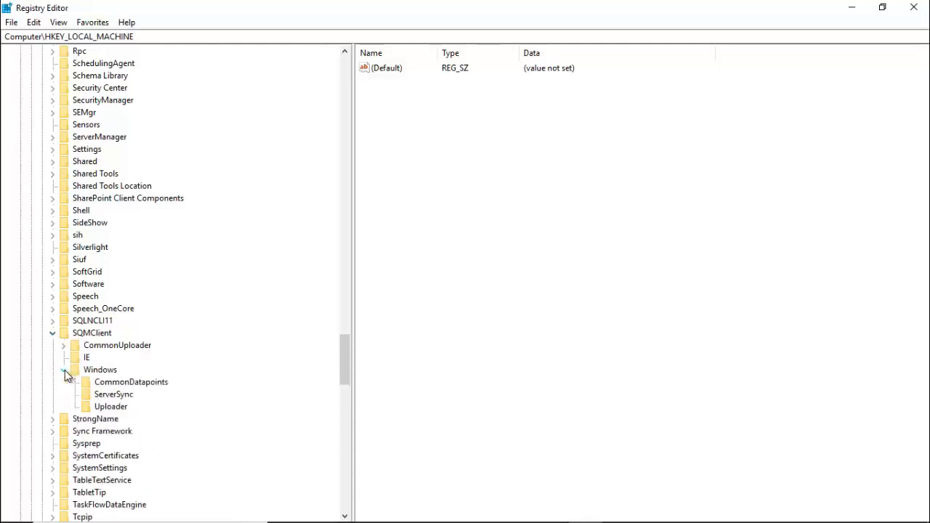
Open the SQMClient\Windows key and confirm the CEIPEnable DWORD value data is 0.
click(103, 372)
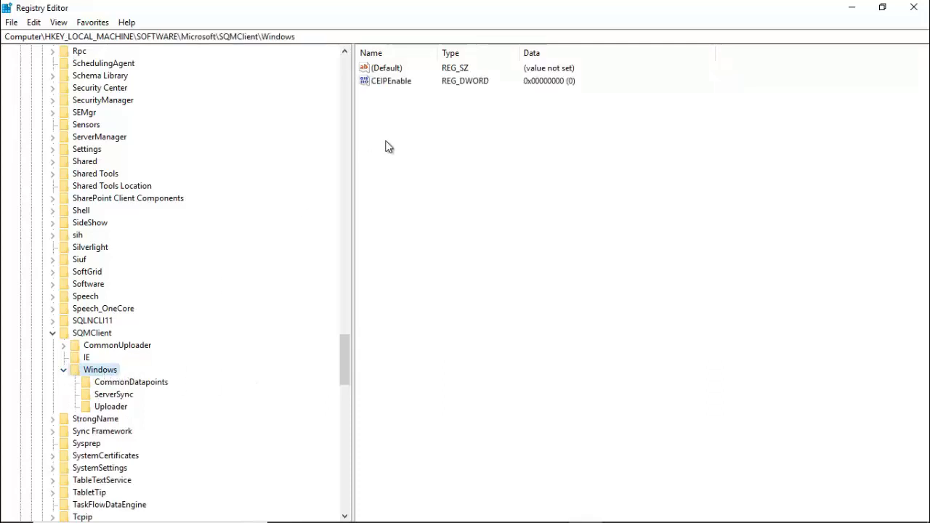
right_click(396, 85)
key(m)
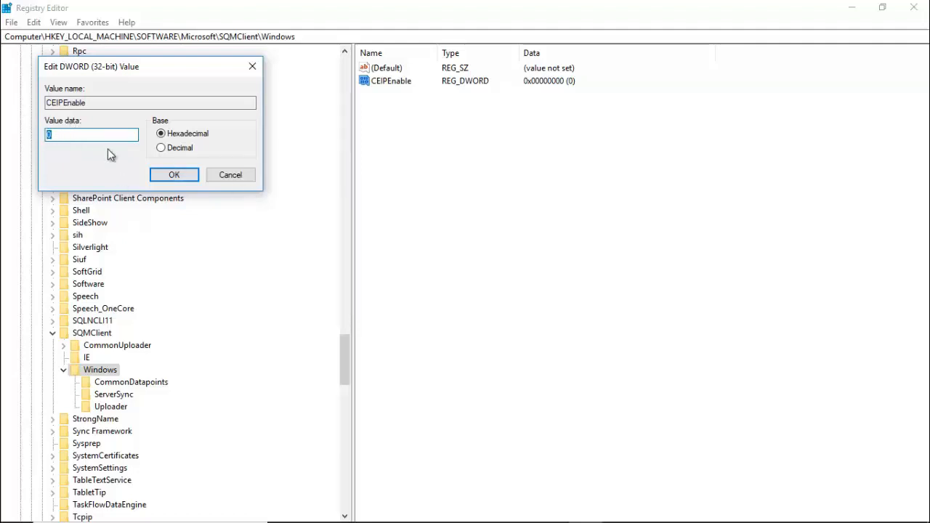
click(182, 179)
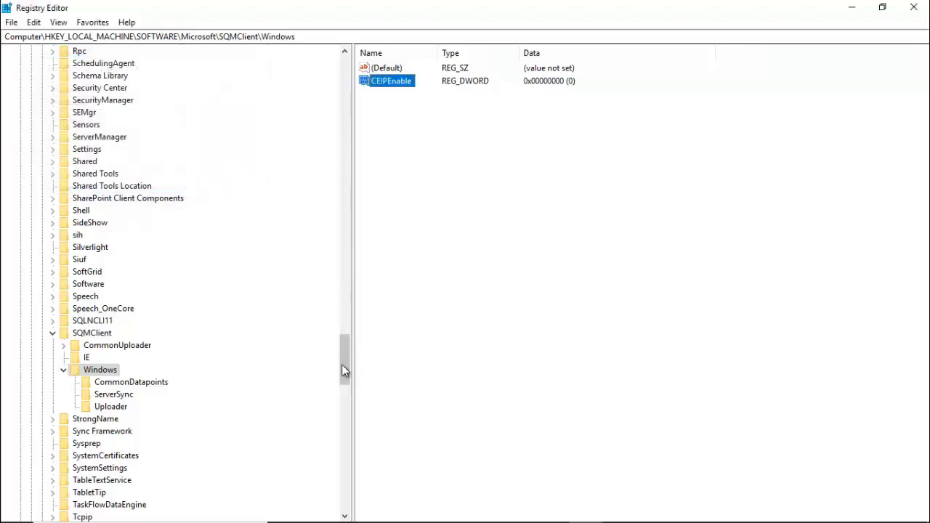
drag(345, 356, 344, 57)
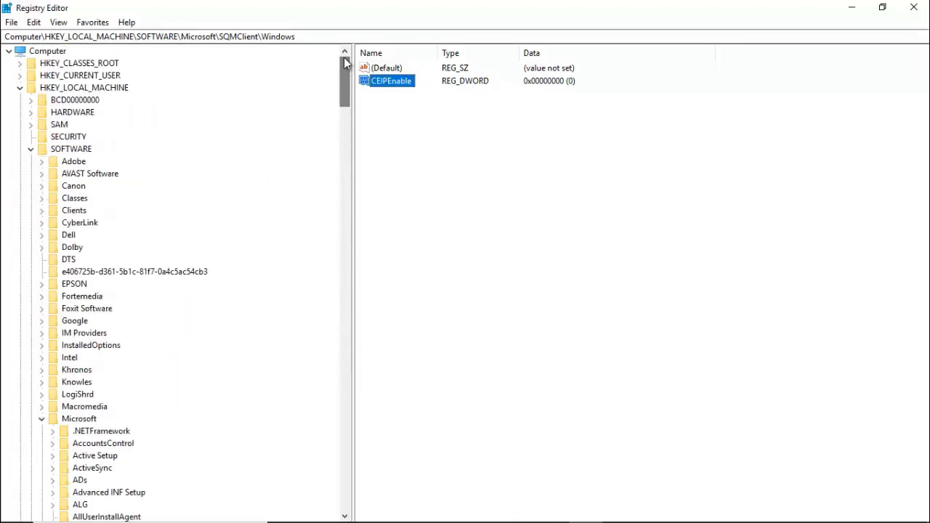
Close Registry Editor and run Task Scheduler as administrator from a Start search for 'TASK S'.
click(913, 7)
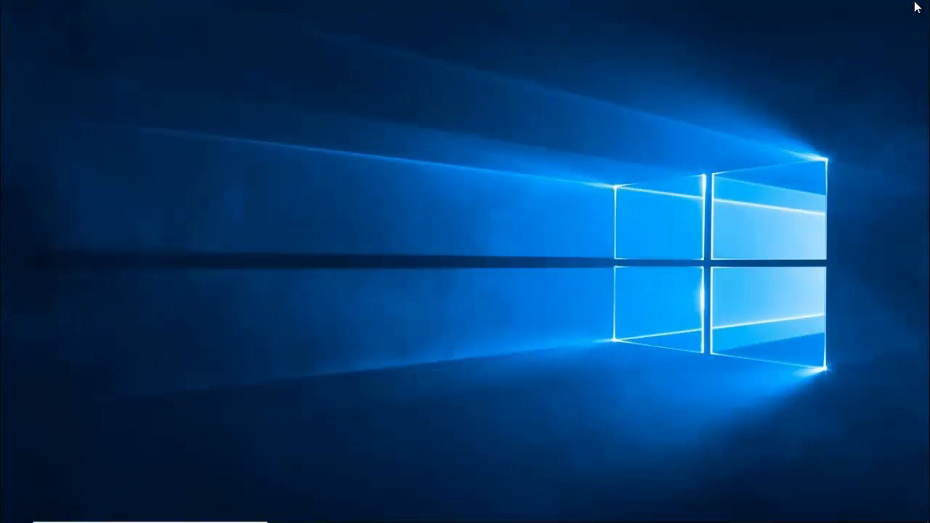
key(super)
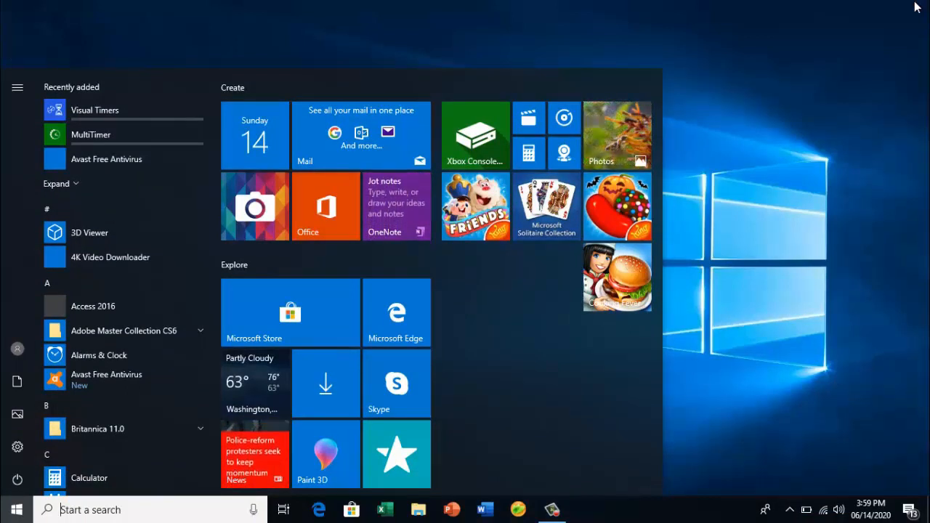
text(TASK S)
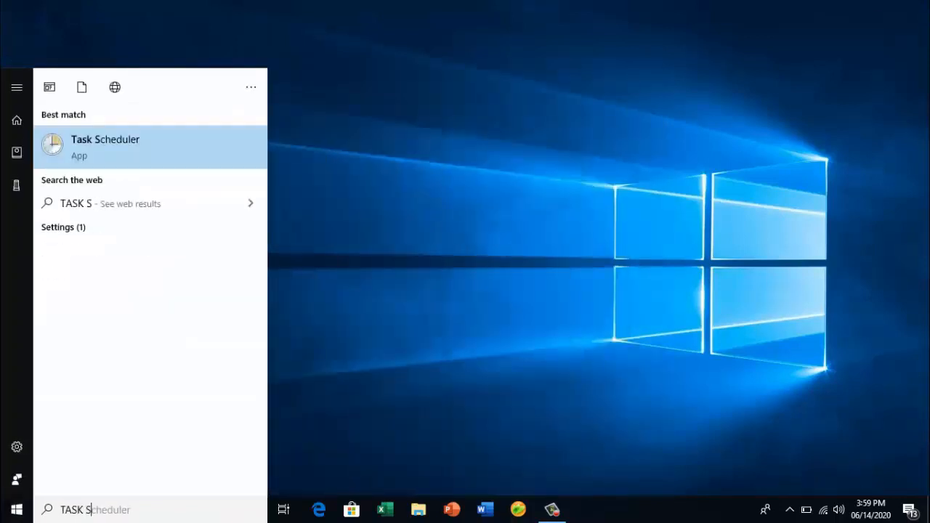
right_click(166, 146)
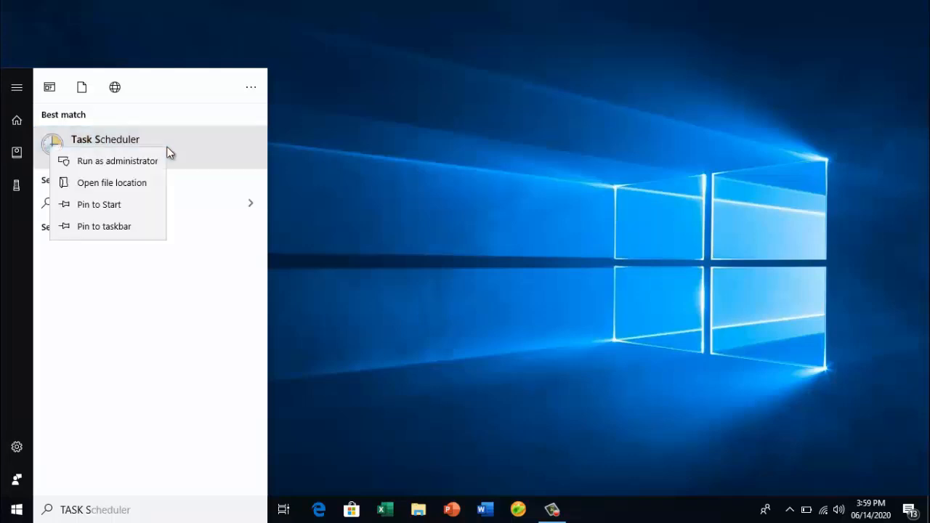
click(149, 163)
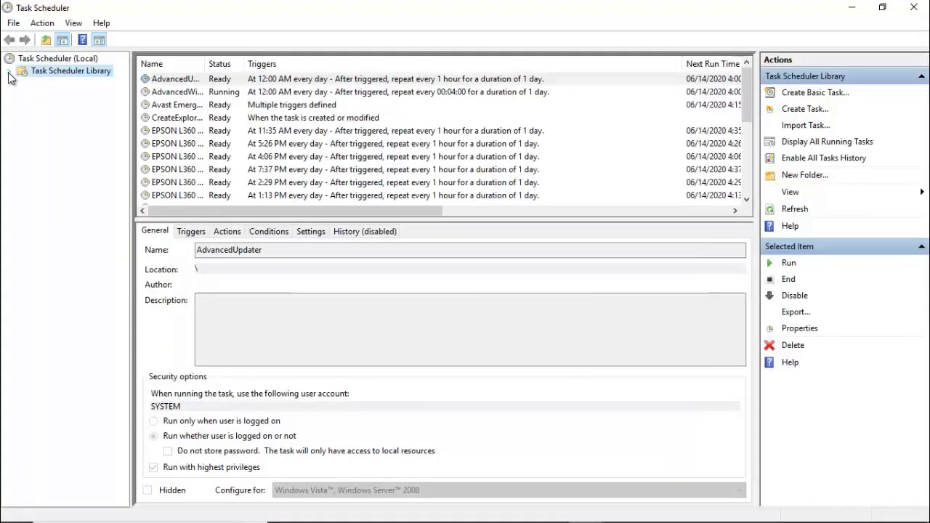
Expand Task Scheduler Library > Microsoft > Windows and open the Autochk folder showing its Proxy task.
click(9, 71)
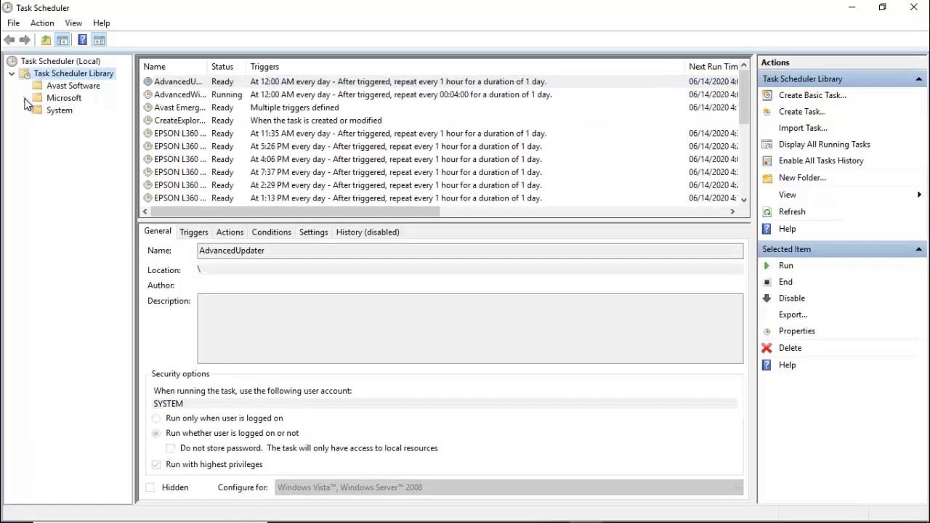
click(24, 98)
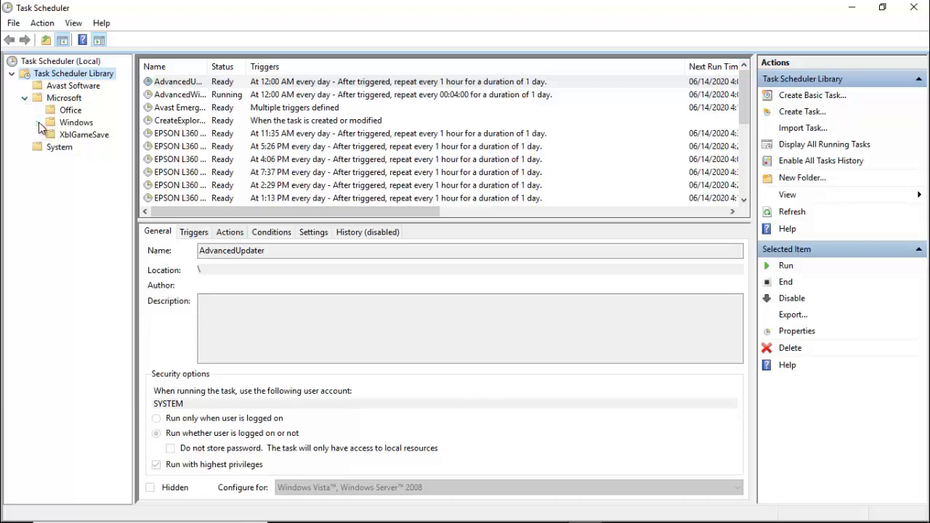
click(38, 122)
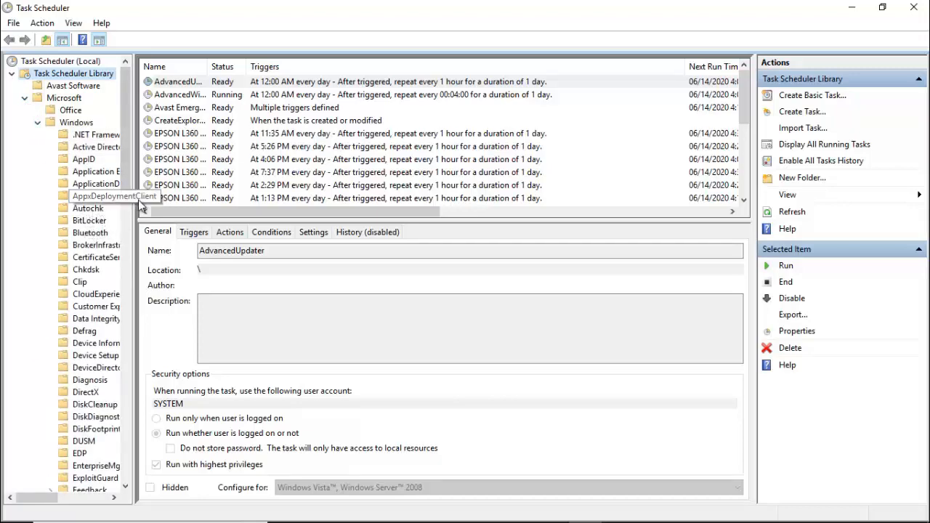
drag(138, 202, 193, 210)
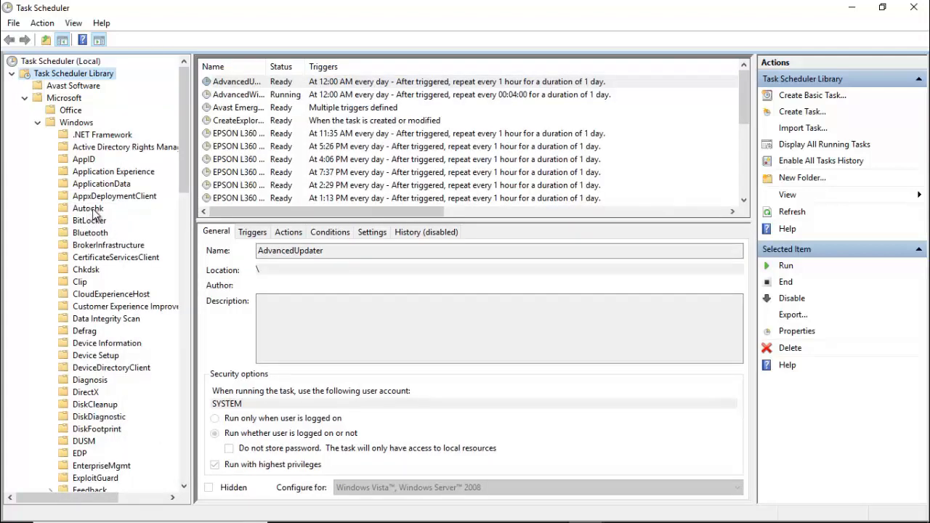
click(93, 211)
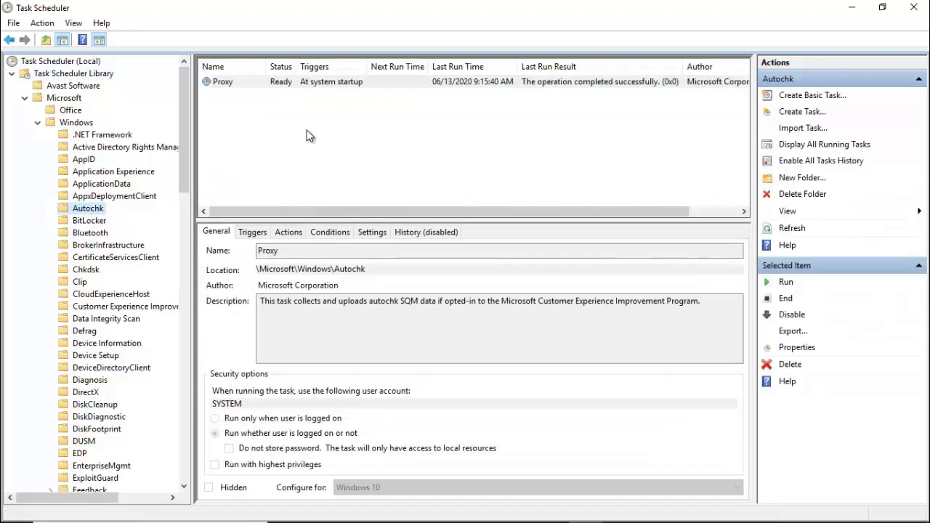
Disable the Autochk Proxy task and widen the Status column to confirm it reads Disabled.
click(230, 89)
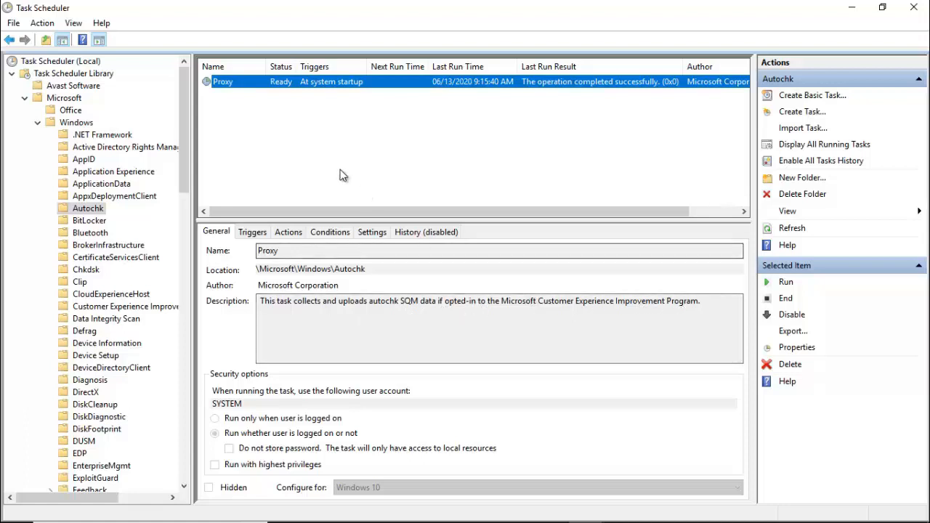
right_click(241, 88)
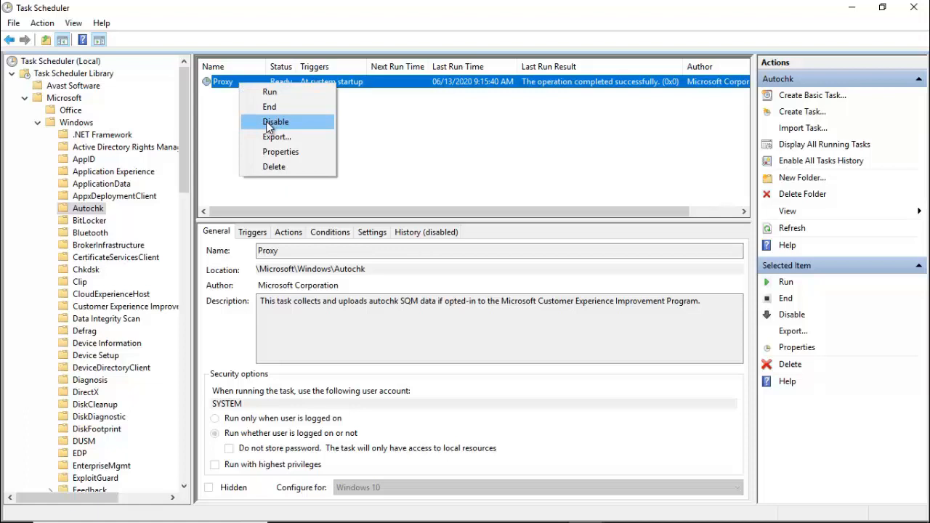
click(269, 122)
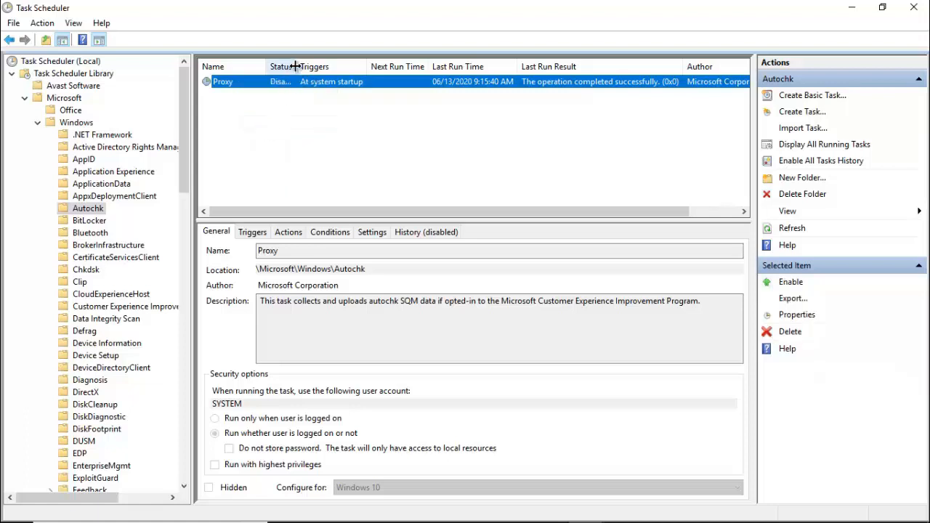
drag(298, 66, 361, 66)
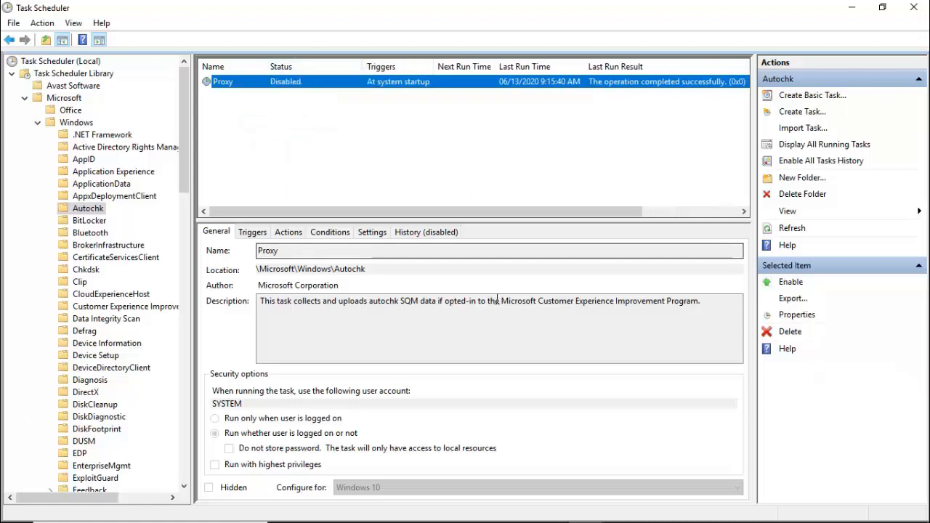